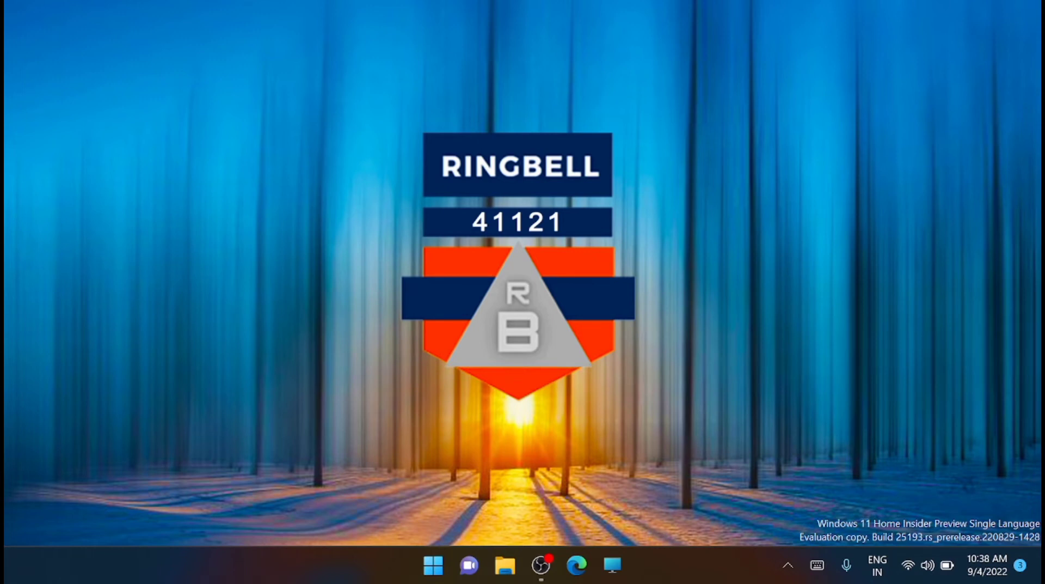
Step: Open the Wi-Fi connection's properties through Settings > Network & internet > Wi-Fi
{"action": "left_click", "coordinate": [433, 564]}
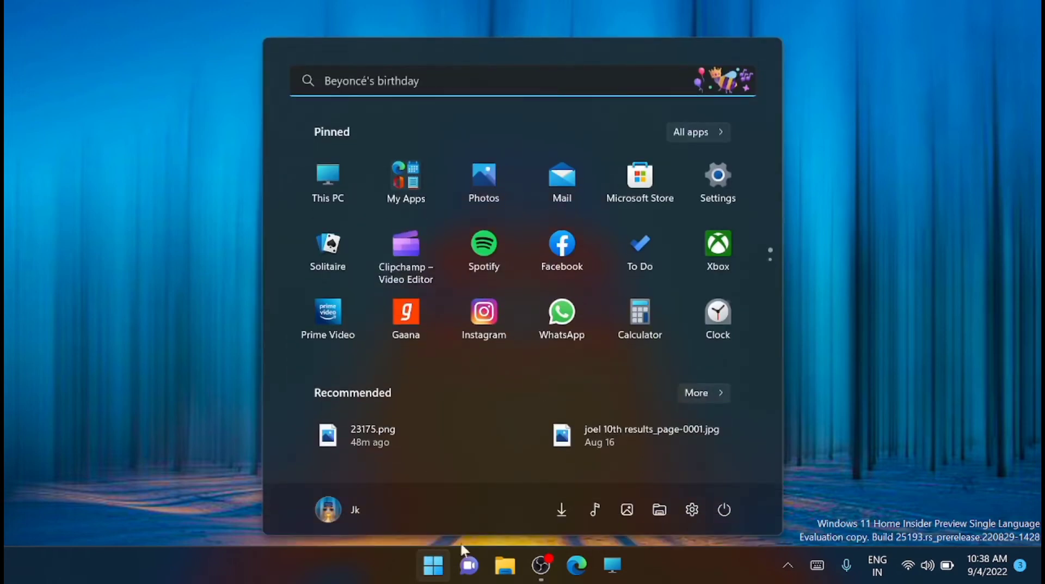
{"action": "left_click", "coordinate": [718, 185]}
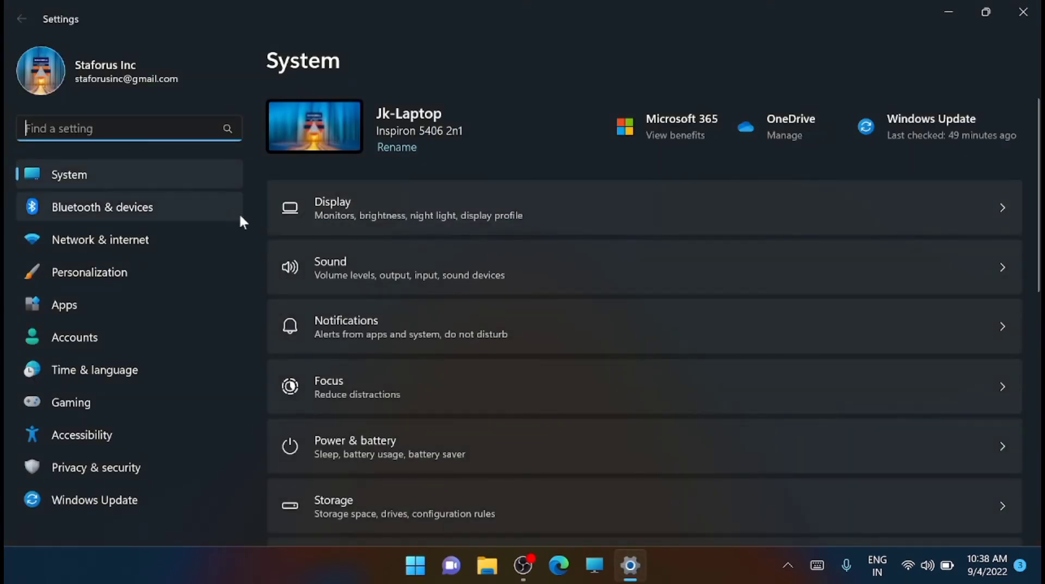
{"action": "left_click", "coordinate": [170, 234]}
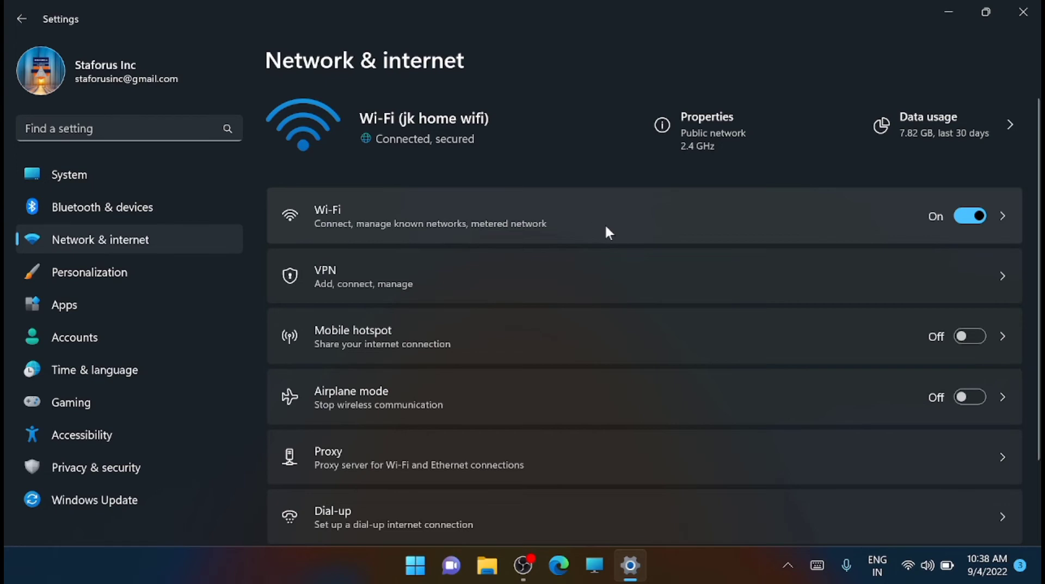
{"action": "left_click", "coordinate": [721, 223]}
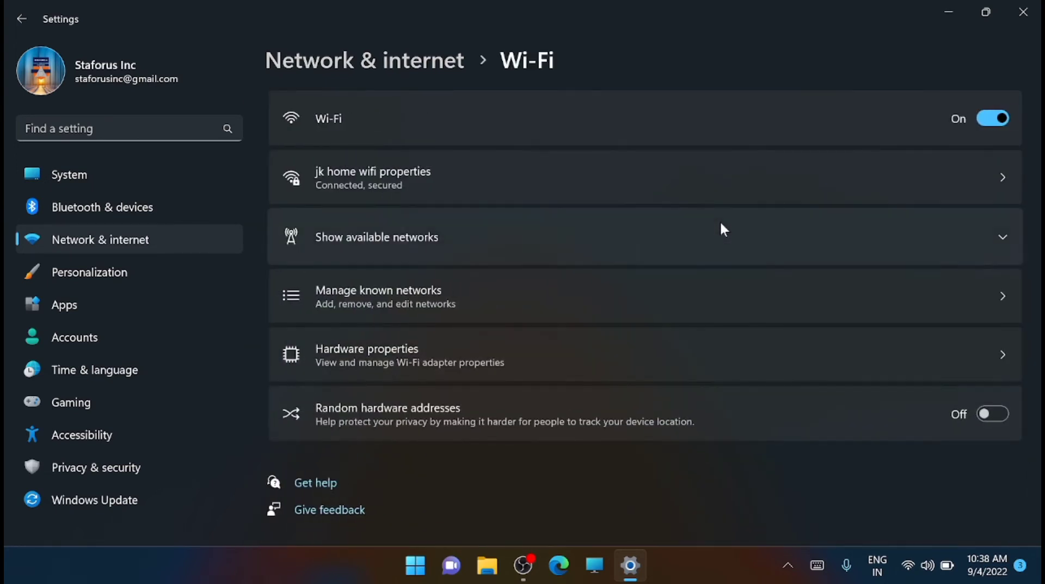
{"action": "left_click", "coordinate": [525, 350]}
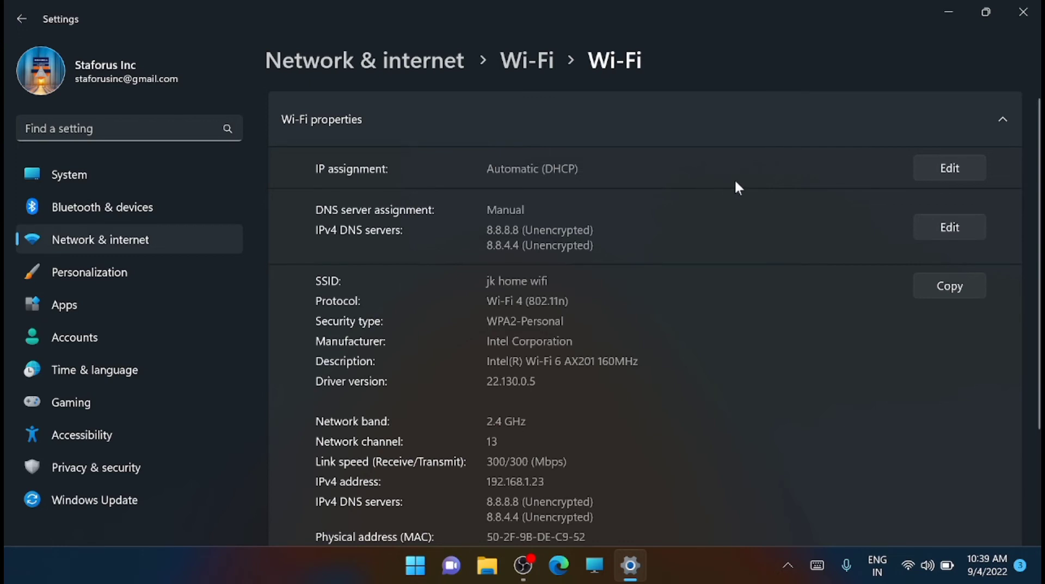
Step: Switch the Wi-Fi IP assignment to Manual with IPv4 turned on
{"action": "left_click", "coordinate": [947, 175]}
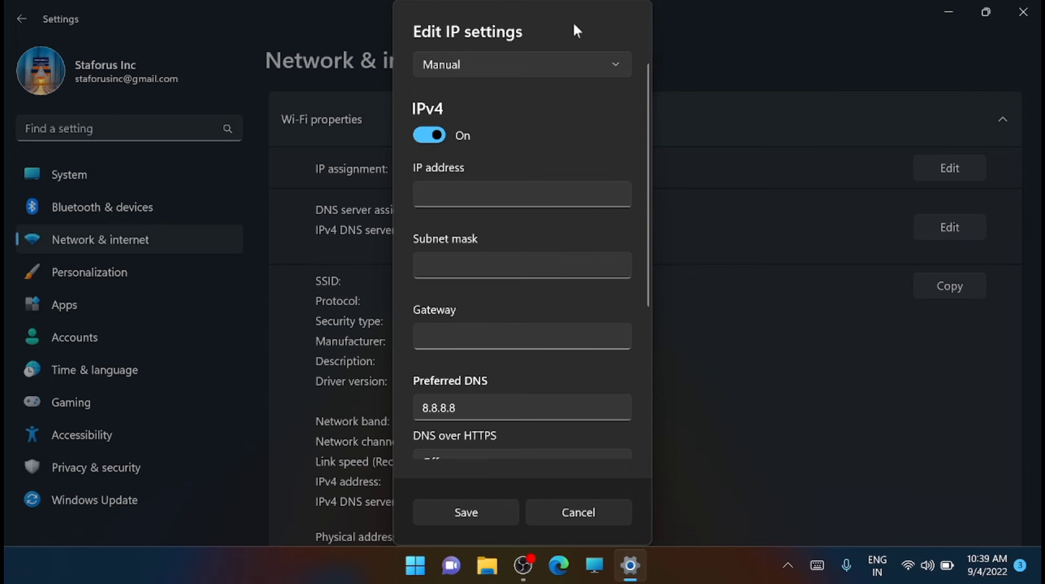
{"action": "left_click", "coordinate": [560, 64]}
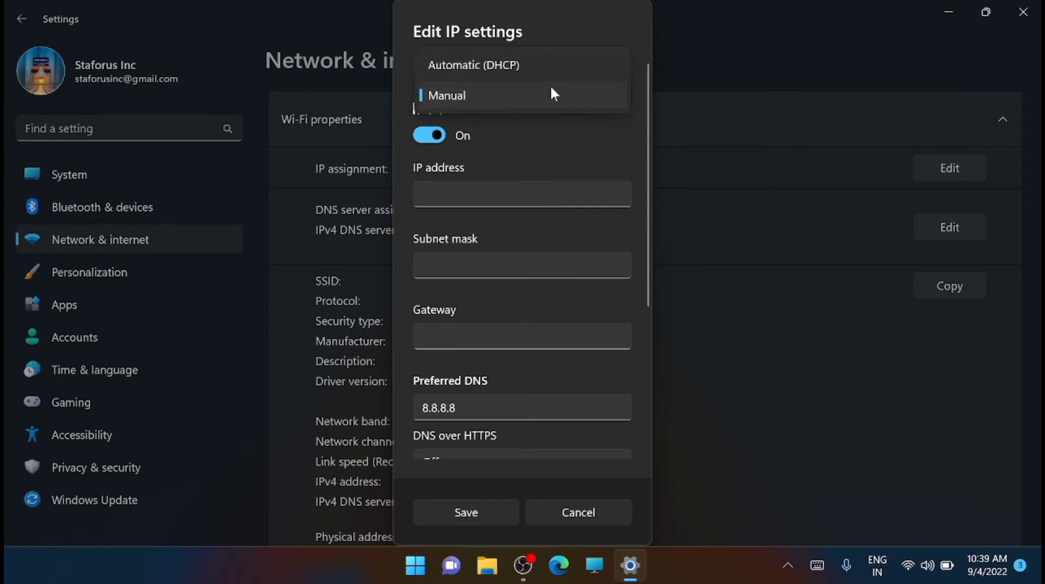
{"action": "left_click", "coordinate": [552, 89]}
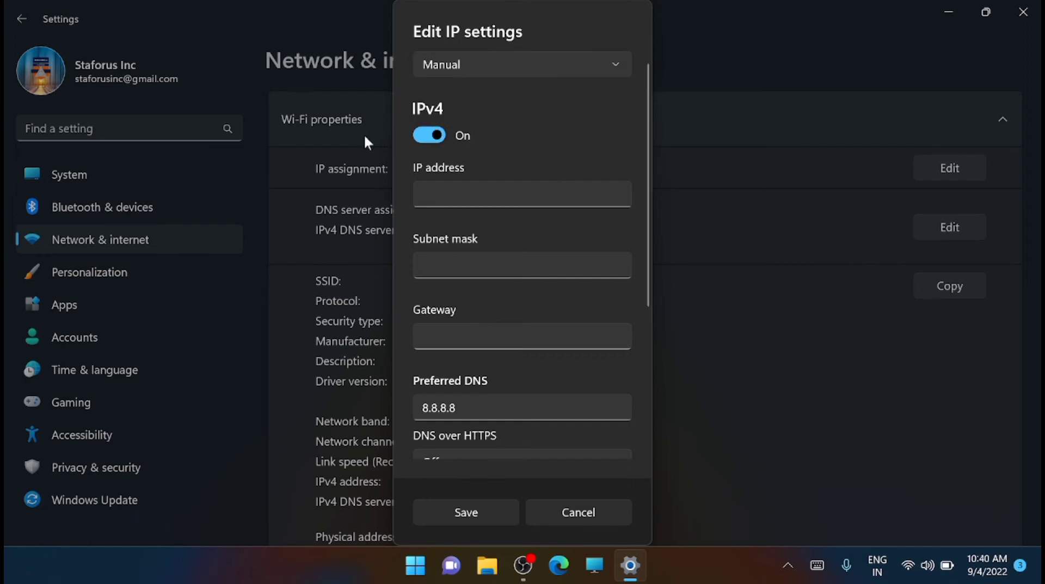
{"action": "left_click", "coordinate": [424, 141]}
{"action": "left_click", "coordinate": [429, 251]}
Step: Move through the IPv4 Gateway and DNS fields (8.8.8.8, 8.8.4.4), leaving IPv6 off
{"action": "left_click", "coordinate": [522, 193]}
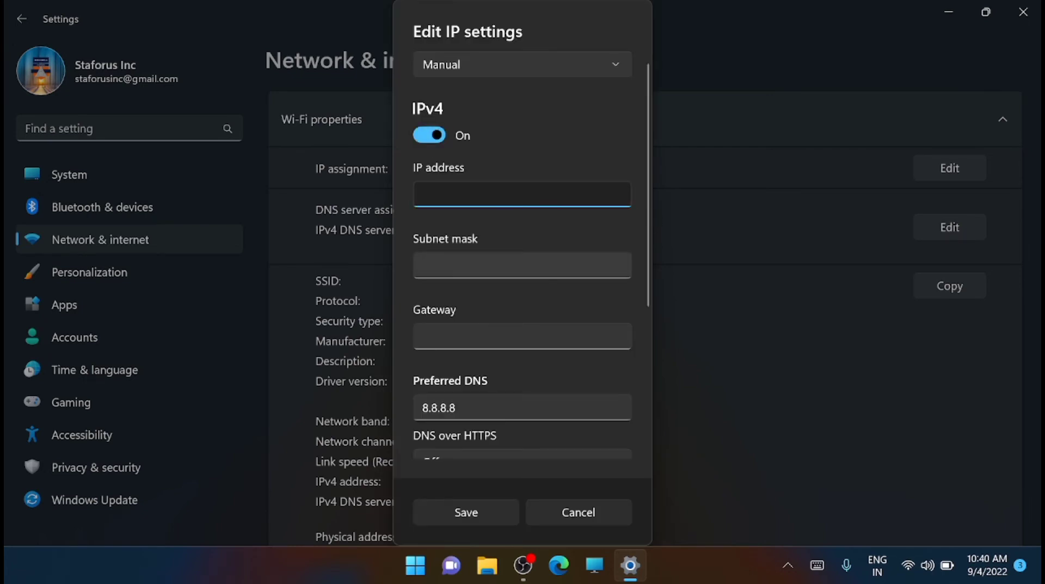
{"action": "key", "text": "Tab"}
{"action": "key", "text": "Tab"}
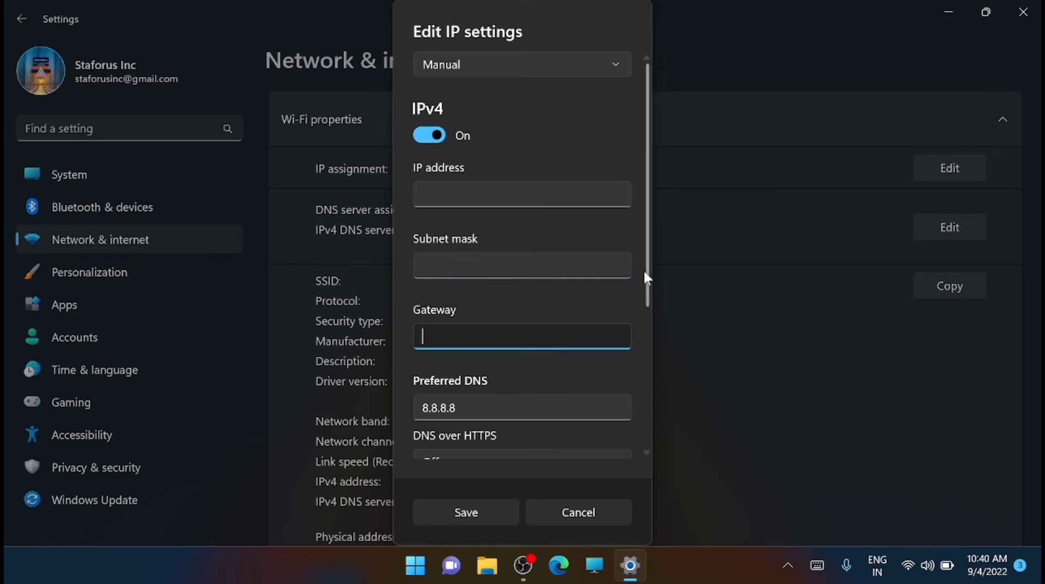
{"action": "left_click_drag", "start_coordinate": [645, 269], "coordinate": [654, 332]}
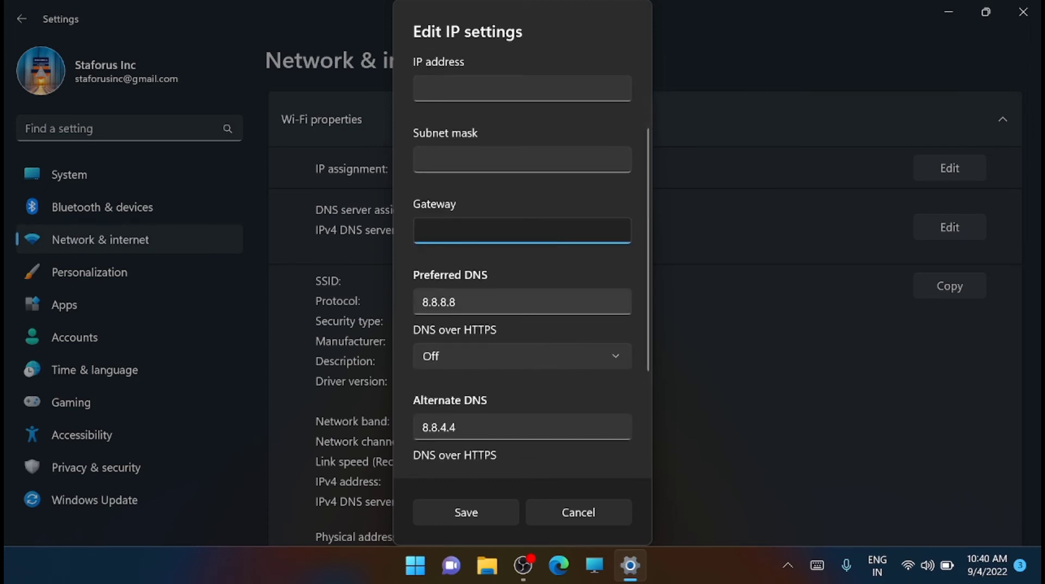
{"action": "left_click", "coordinate": [535, 311]}
{"action": "scroll", "coordinate": [635, 301], "scroll_direction": "down", "scroll_amount": 2}
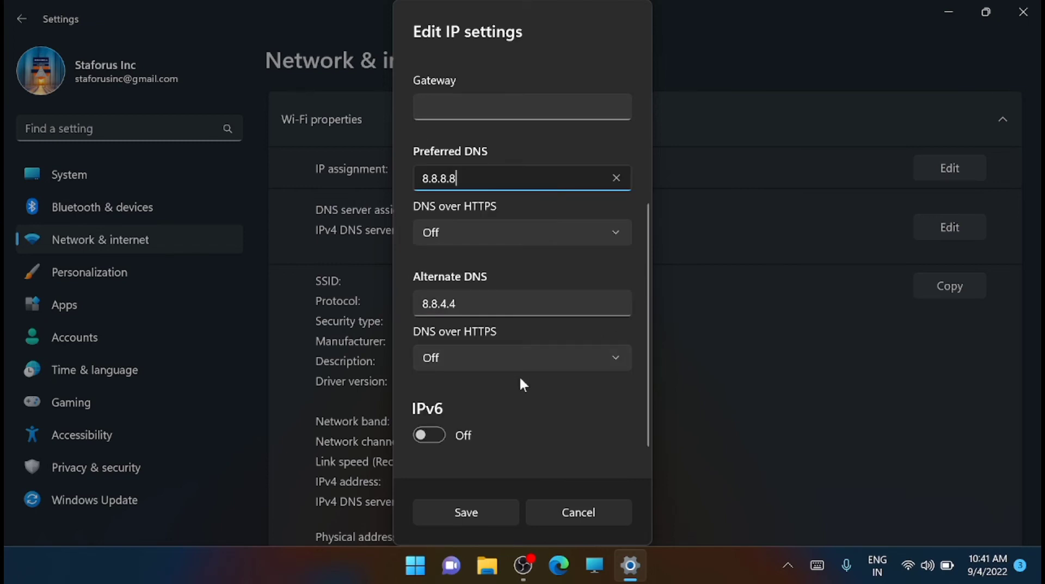
{"action": "left_click", "coordinate": [423, 438]}
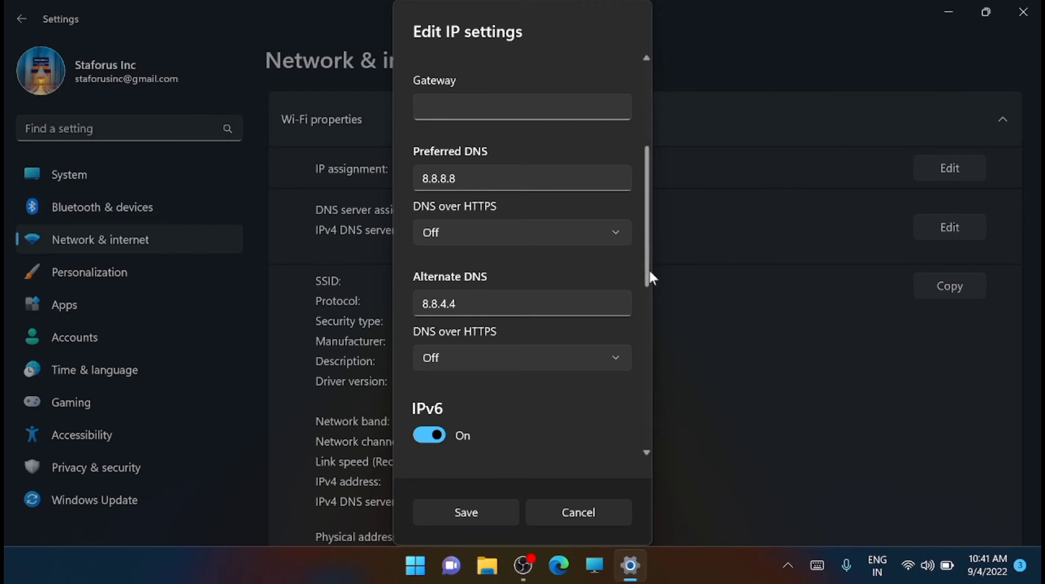
{"action": "left_click_drag", "start_coordinate": [649, 269], "coordinate": [655, 360]}
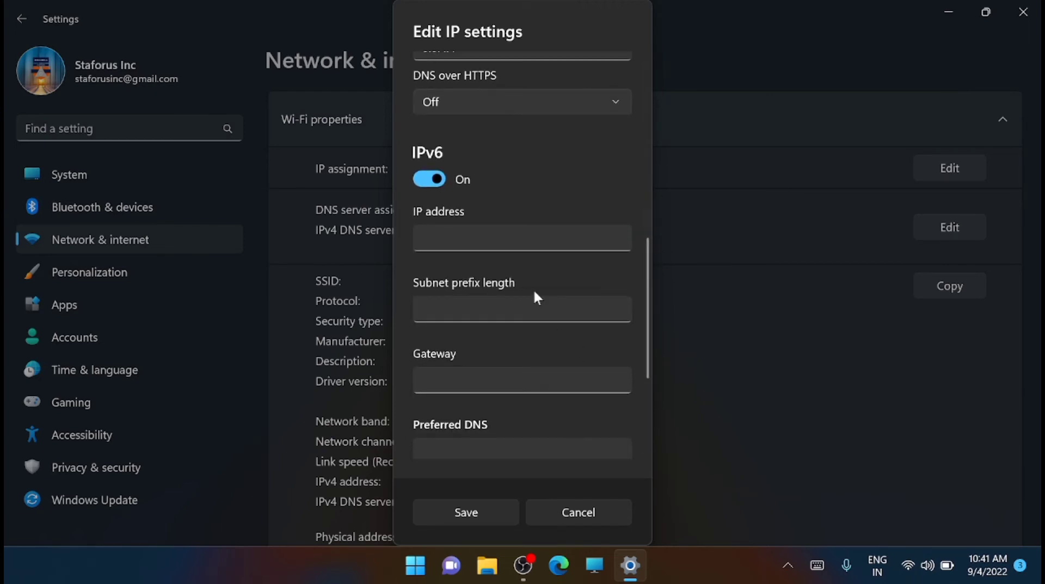
{"action": "left_click", "coordinate": [430, 178]}
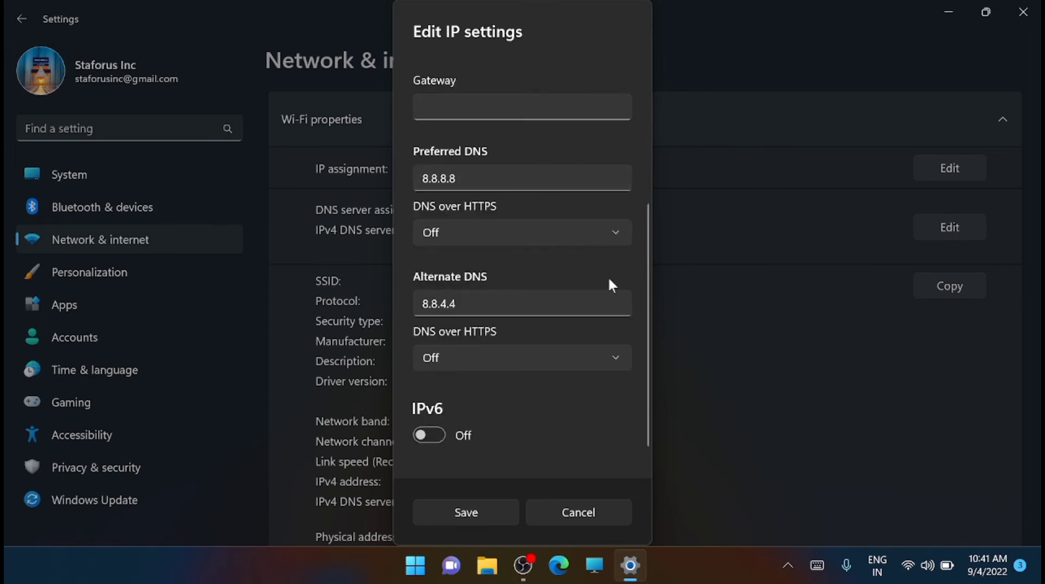
Step: Save the IP settings, close Settings, and search Start for 'com' to find Command Prompt
{"action": "left_click", "coordinate": [486, 506]}
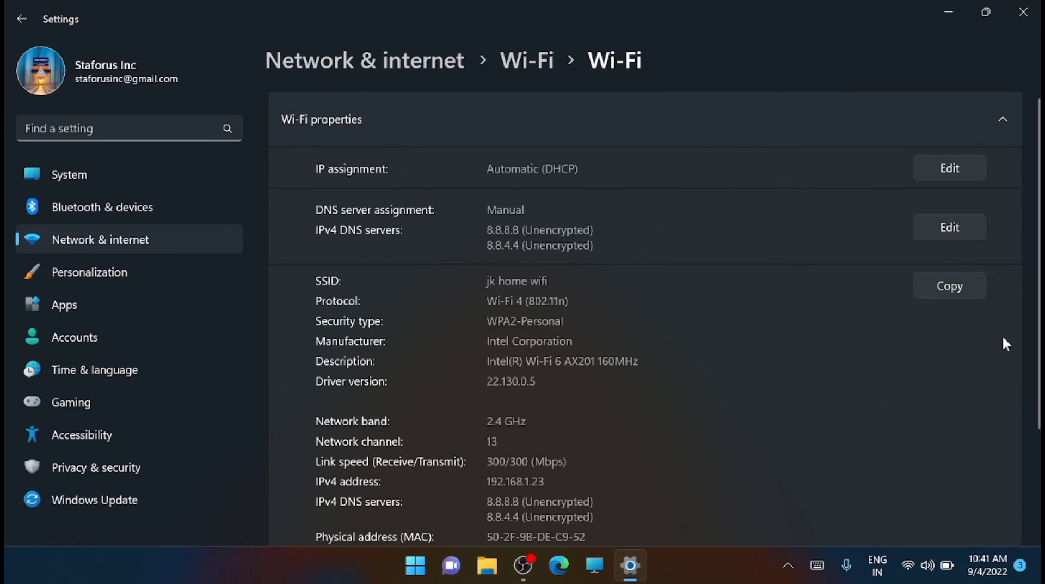
{"action": "left_click", "coordinate": [1022, 13]}
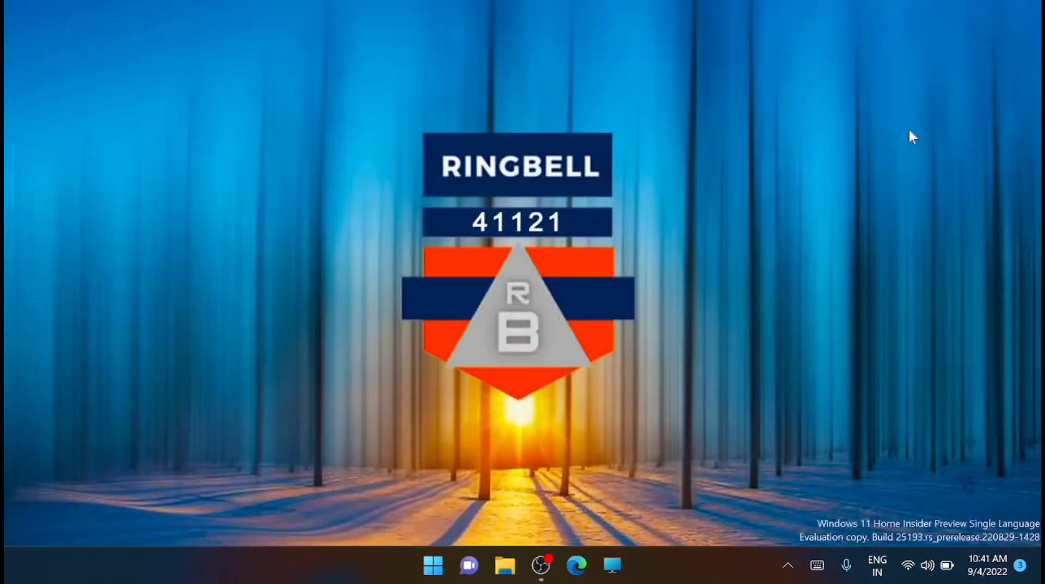
{"action": "left_click", "coordinate": [438, 563]}
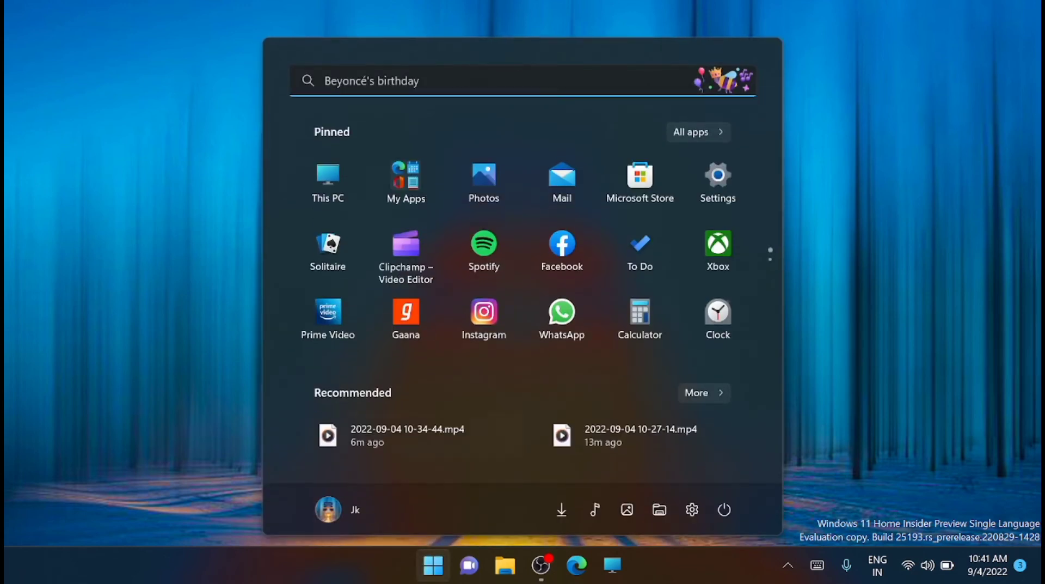
{"action": "left_click", "coordinate": [445, 87]}
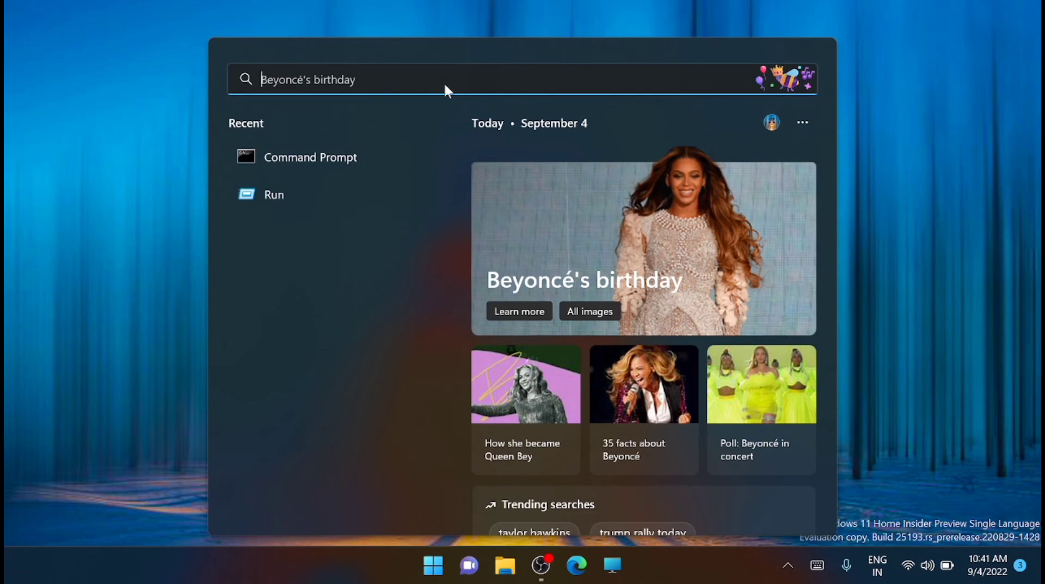
{"action": "type", "text": "com"}
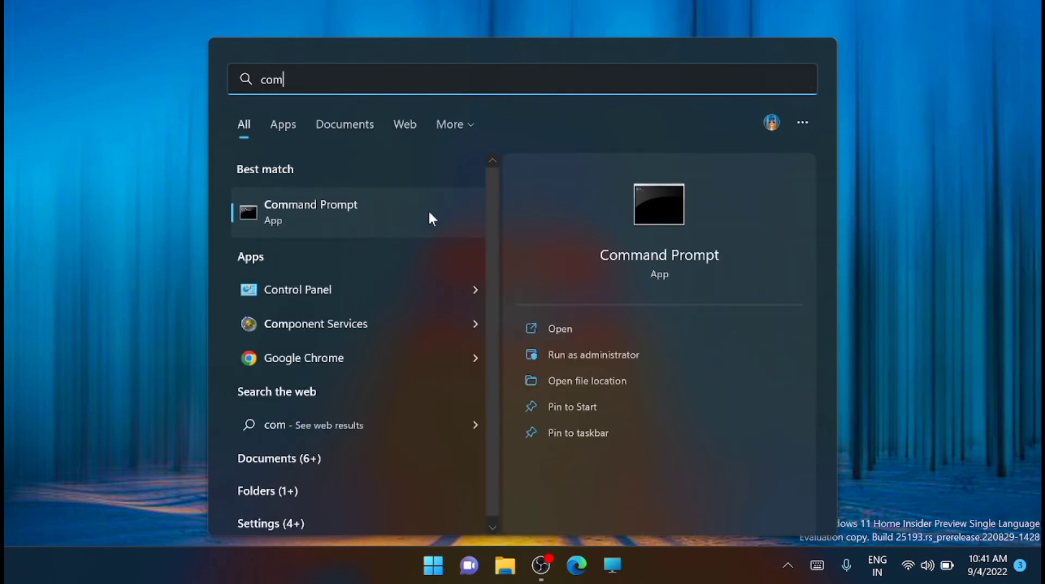
Step: Run Command Prompt as administrator and type netsh int ip set address "Local Area Connection" with address, mask and gateway
{"action": "left_click", "coordinate": [613, 354]}
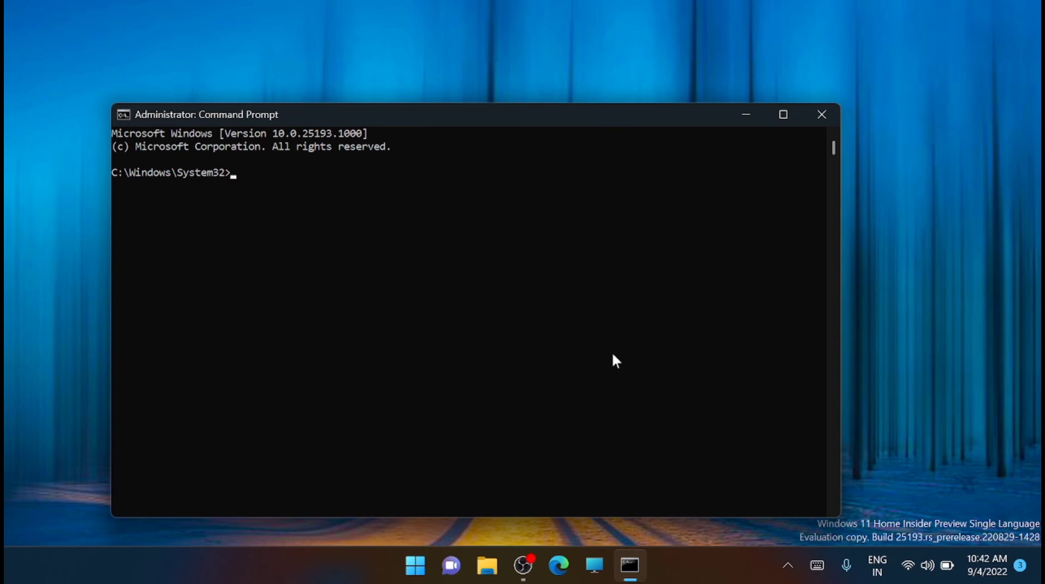
{"action": "left_click", "coordinate": [273, 178]}
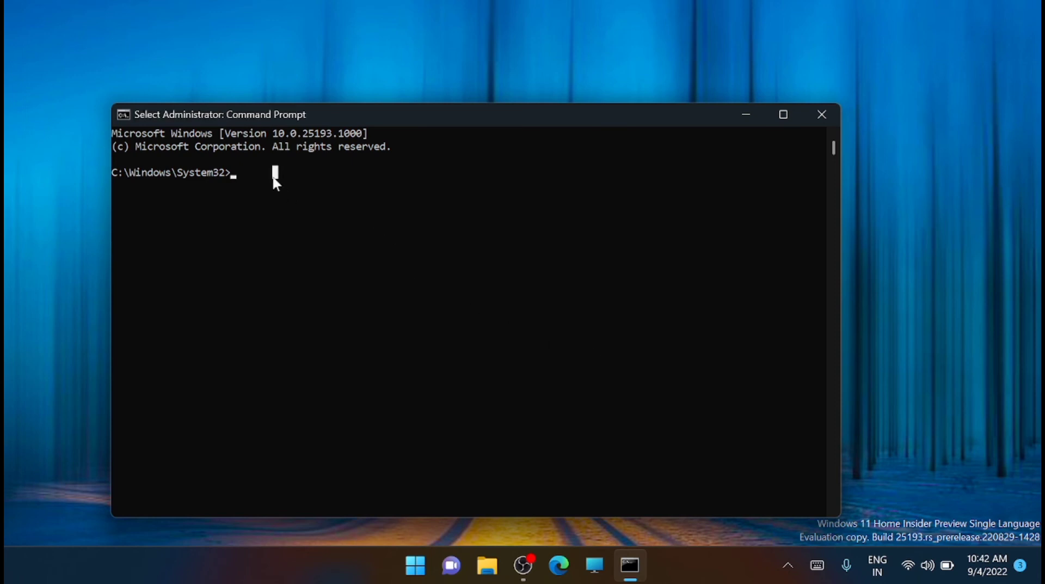
{"action": "type", "text": "nt"}
{"action": "key", "text": "BackSpace"}
{"action": "key", "text": "BackSpace"}
{"action": "type", "text": "netsh"}
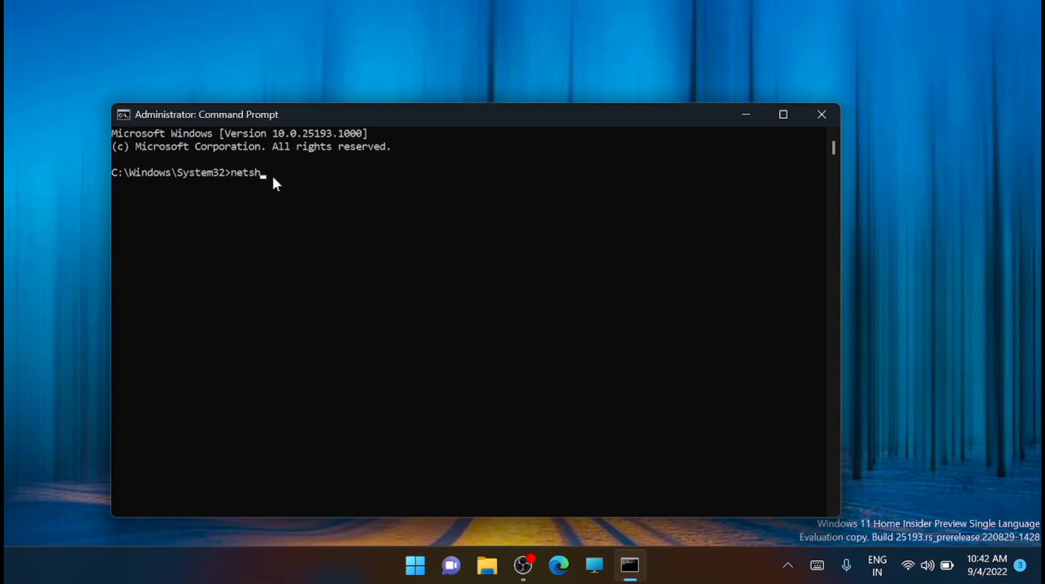
{"action": "type", "text": " int ip set address \"Local Area Connec"}
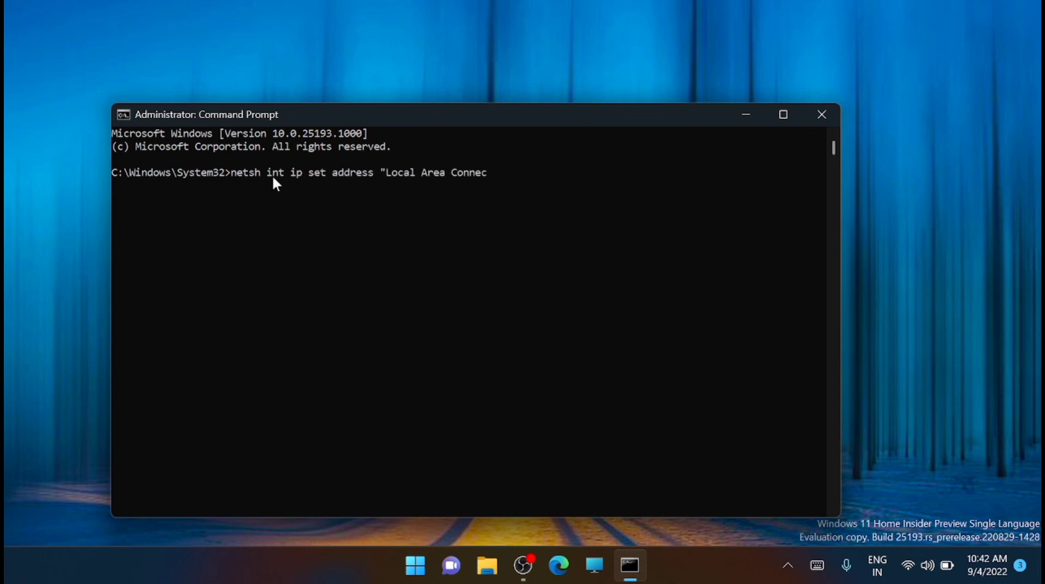
{"action": "type", "text": "tion\" address=IP mask="}
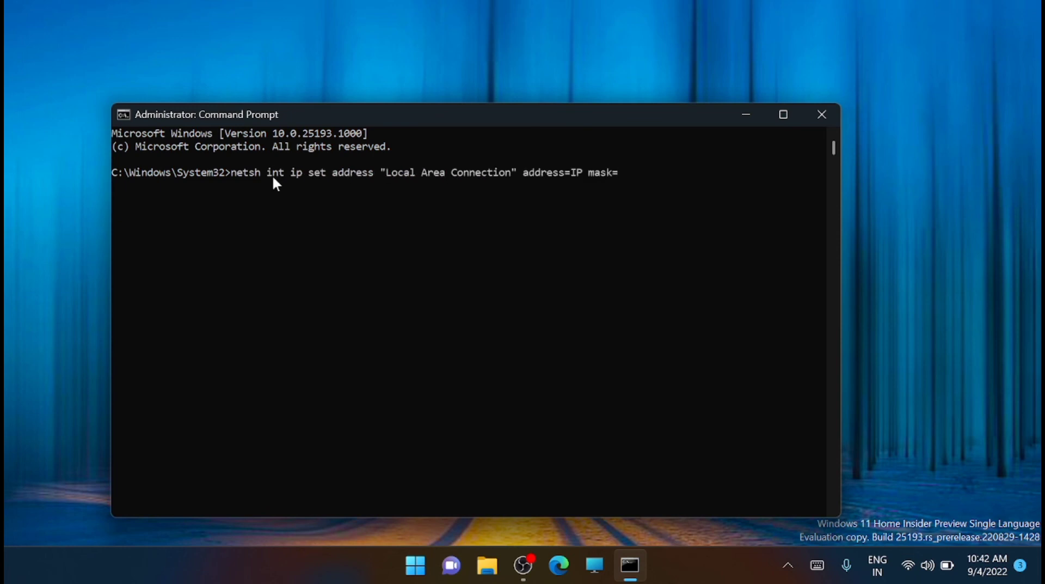
{"action": "type", "text": "MASK gateway=DEFAULTGATEWAY"}
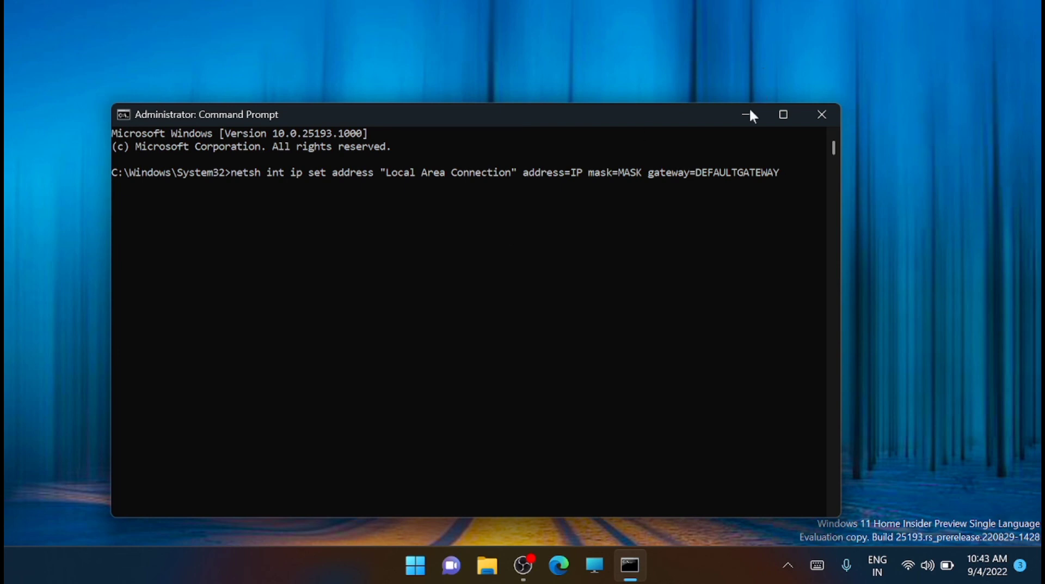
Step: Close the Administrator Command Prompt window
{"action": "left_click", "coordinate": [822, 115]}
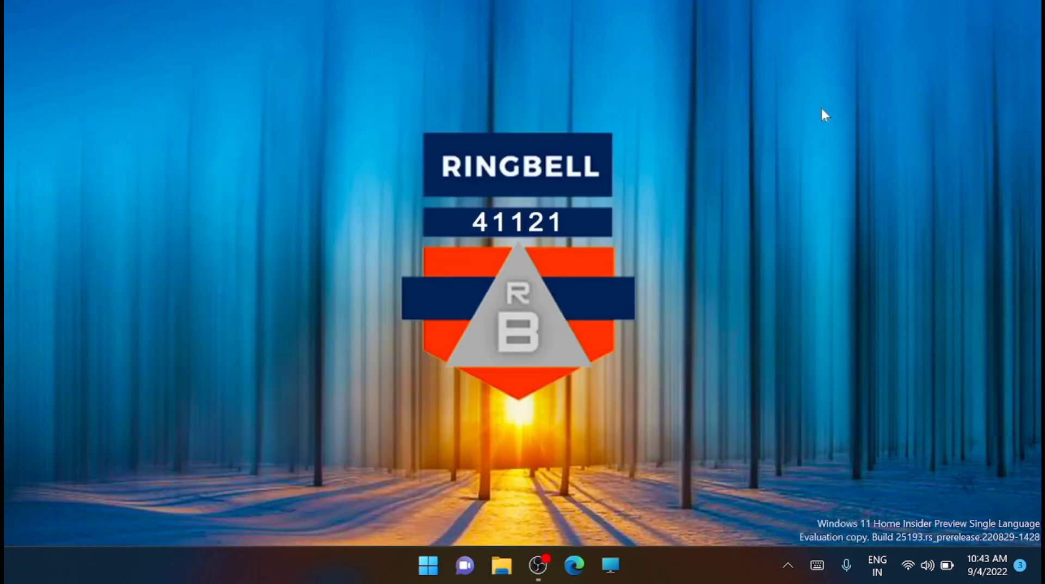